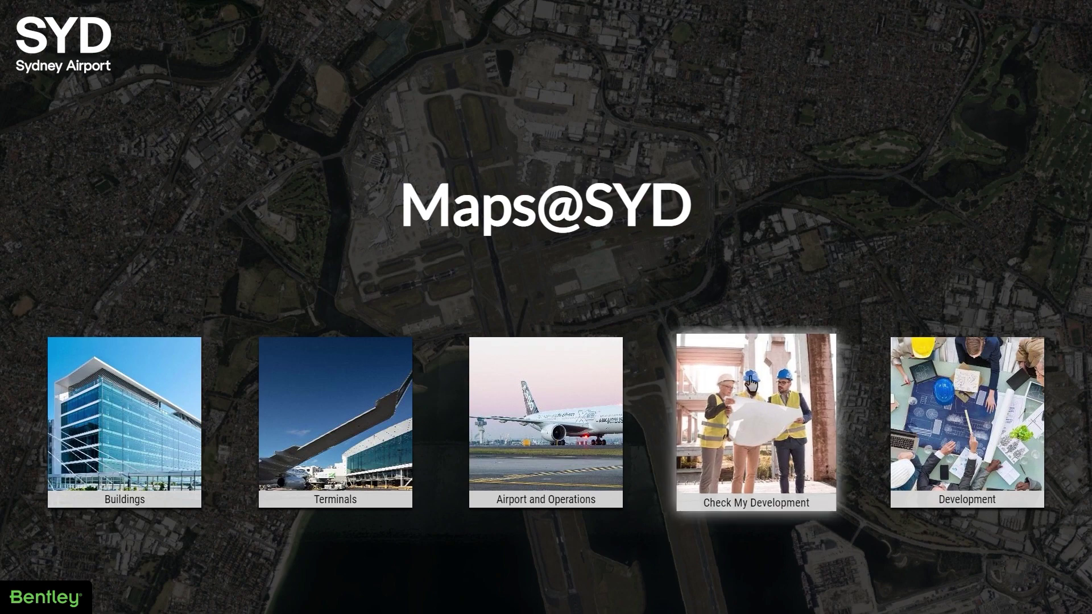
Step: Open Check My Development and enable the Flood Conditions, OLS 2020 airspace and Electrical network layers
{"action": "left_click", "coordinate": [750, 384]}
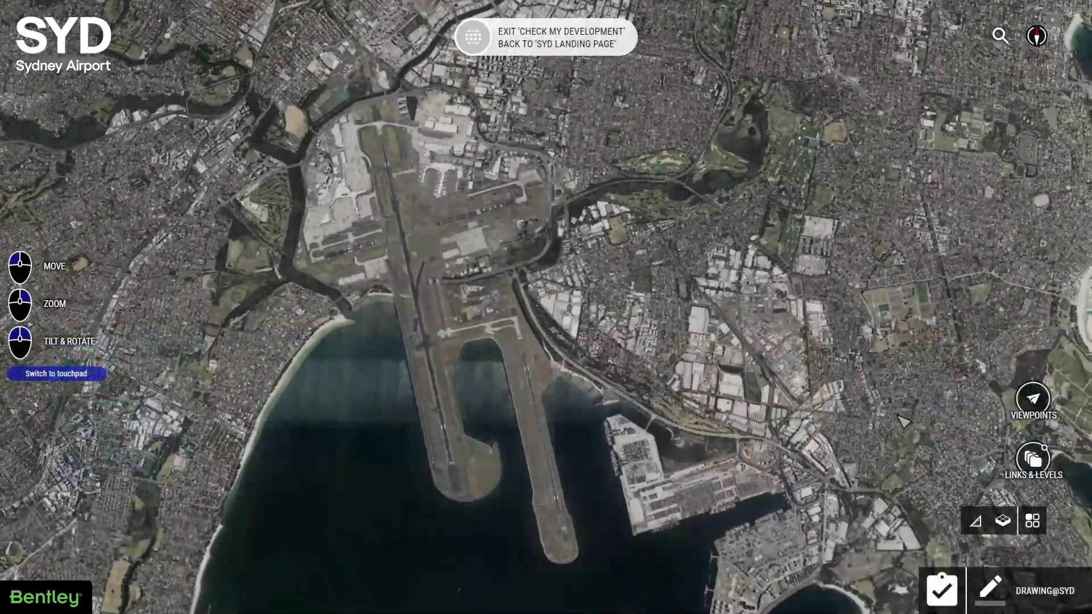
{"action": "left_click", "coordinate": [1032, 460]}
{"action": "left_click", "coordinate": [880, 404]}
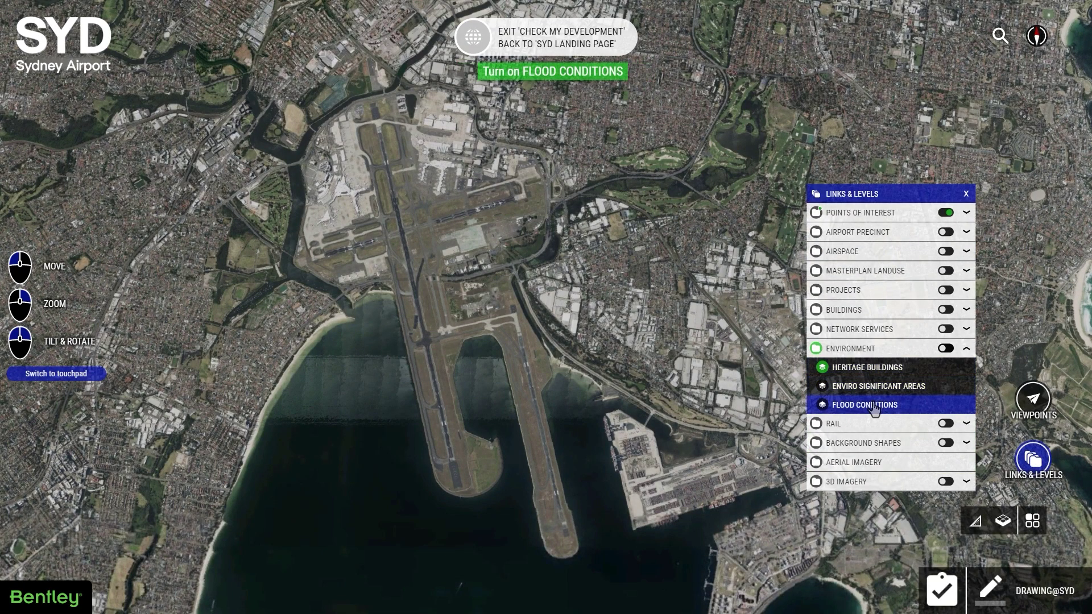
{"action": "left_click", "coordinate": [874, 405]}
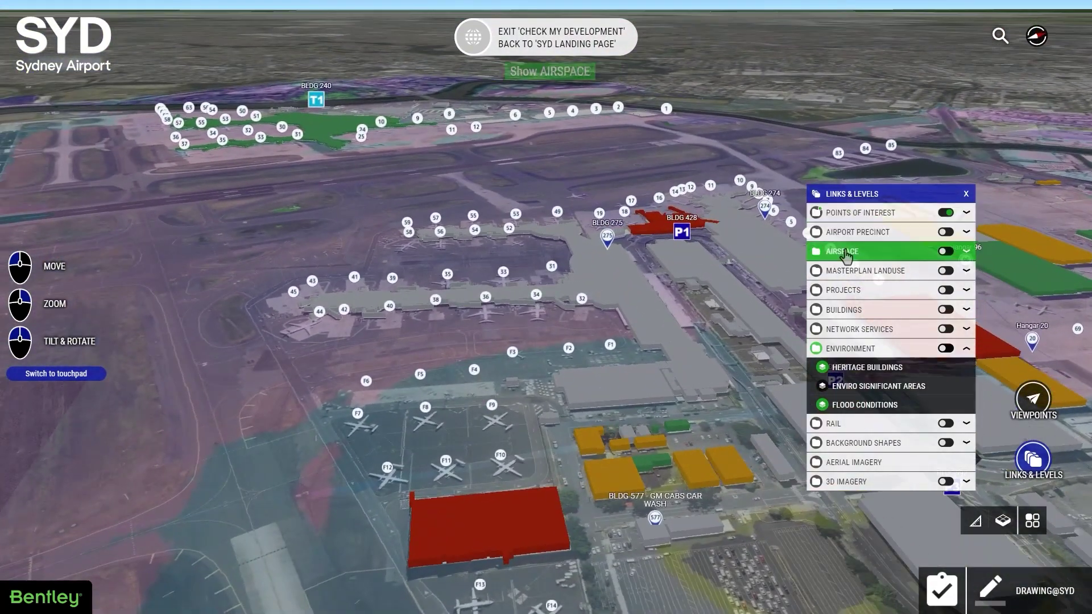
{"action": "left_click", "coordinate": [846, 254]}
{"action": "left_click", "coordinate": [848, 253]}
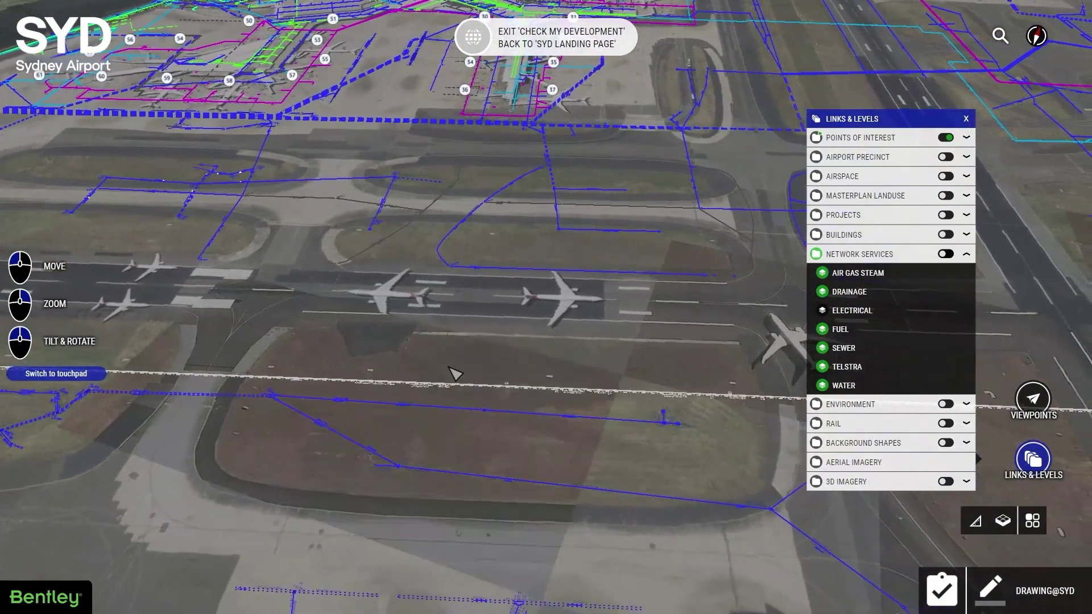
{"action": "left_click", "coordinate": [841, 312]}
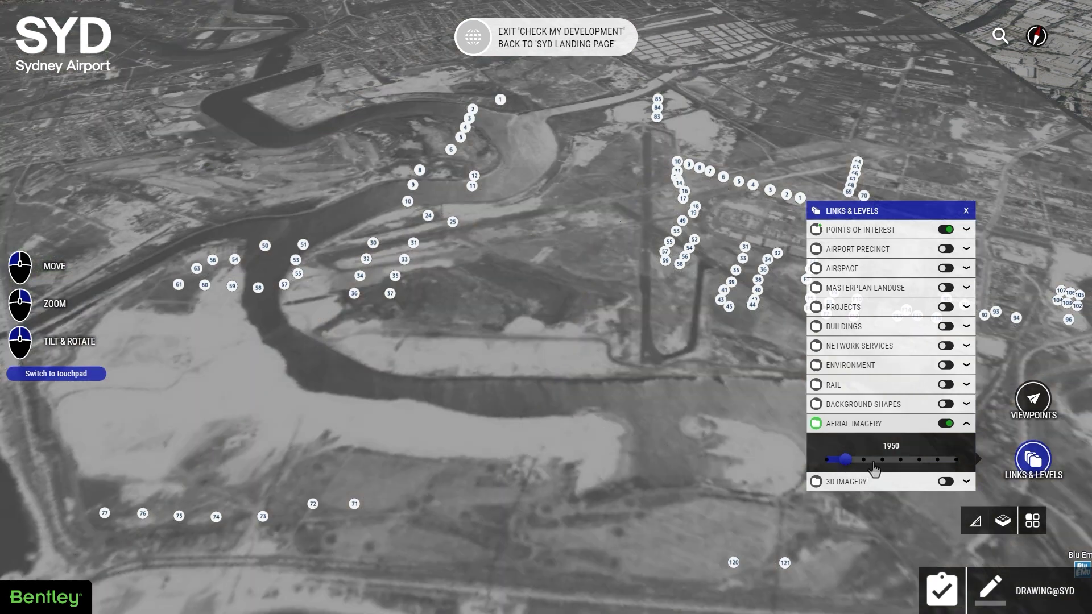
Step: Move the Aerial Imagery year from 1950 to 1961
{"action": "left_click", "coordinate": [864, 459]}
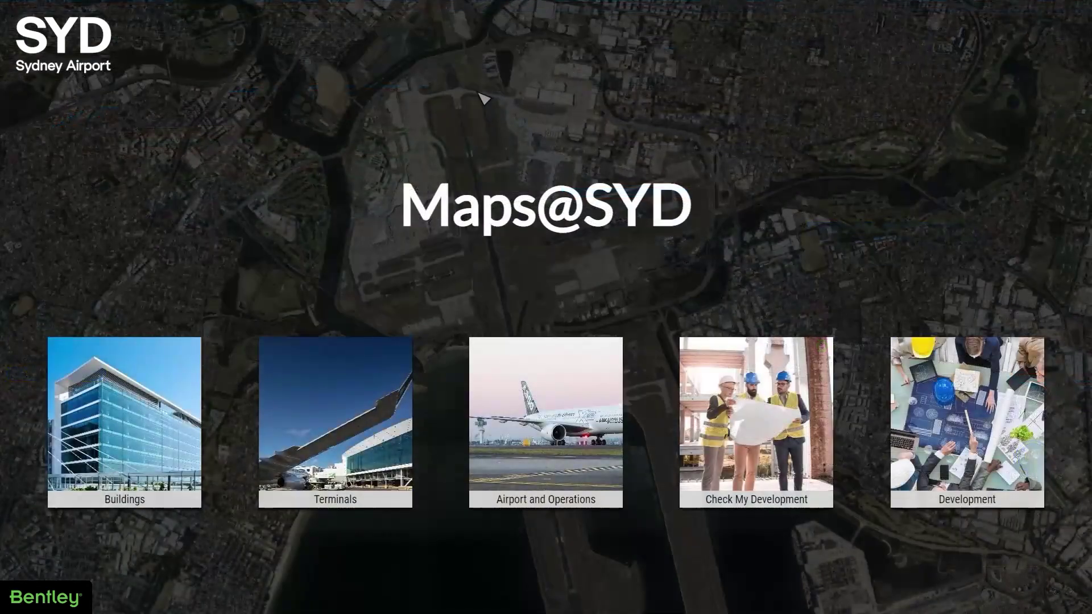
Step: Open the Airport and Operations map and zoom in on the terminal buildings near P1–P3
{"action": "left_click", "coordinate": [563, 400]}
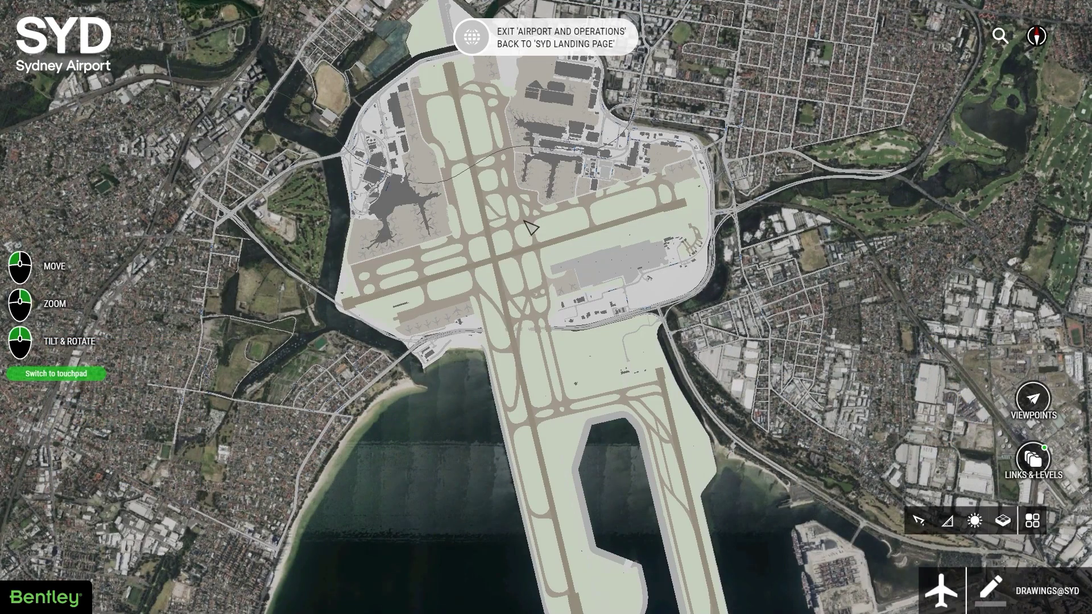
{"action": "scroll", "coordinate": [549, 166], "scroll_direction": "up", "scroll_amount": 5}
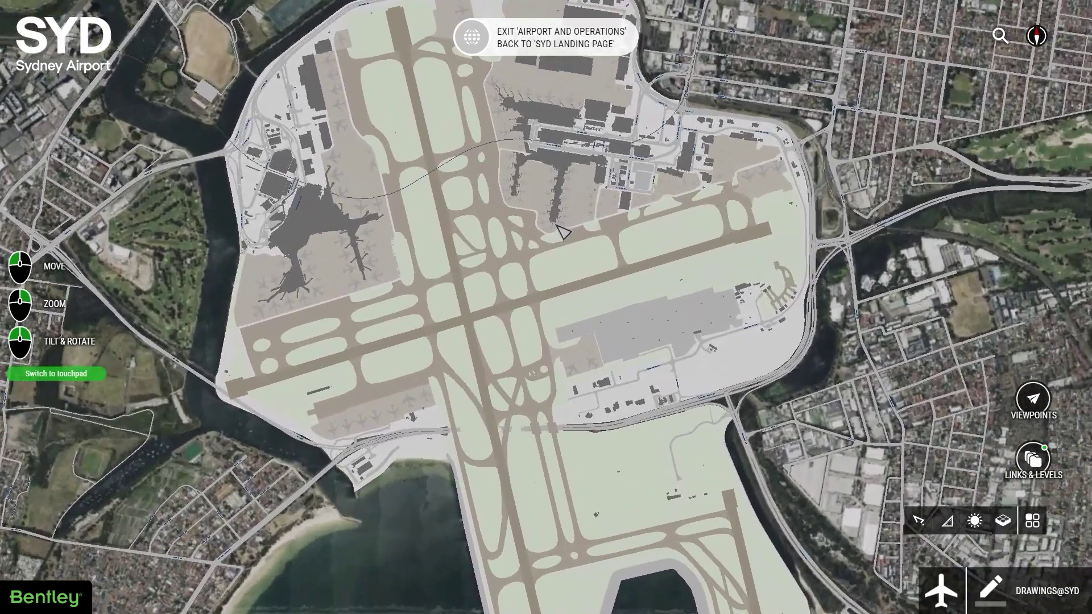
{"action": "scroll", "coordinate": [560, 244], "scroll_direction": "up", "scroll_amount": 5}
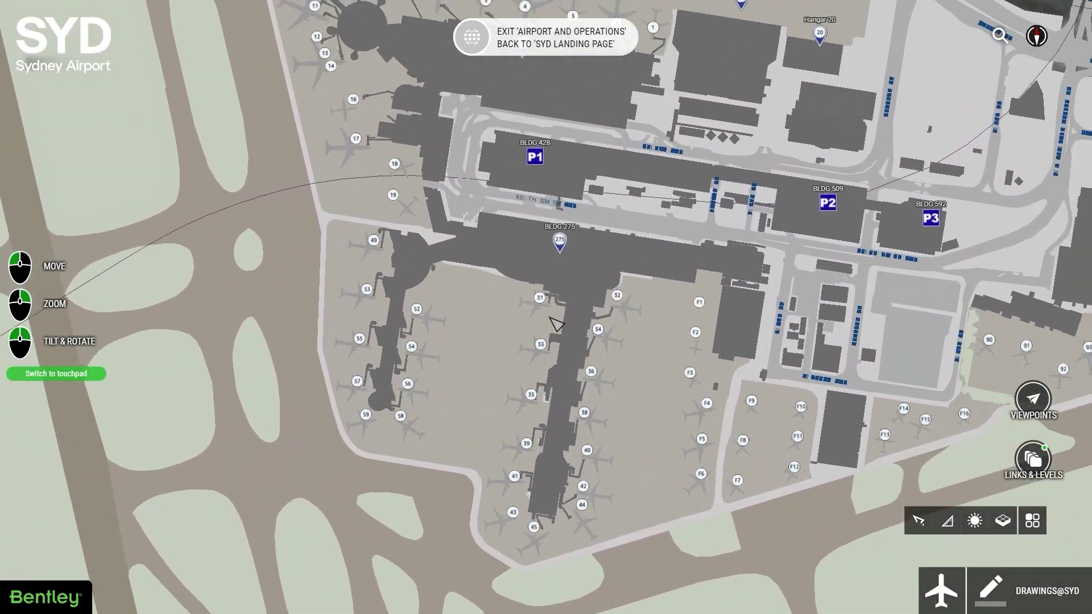
{"action": "left_click_drag", "start_coordinate": [556, 325], "coordinate": [536, 356]}
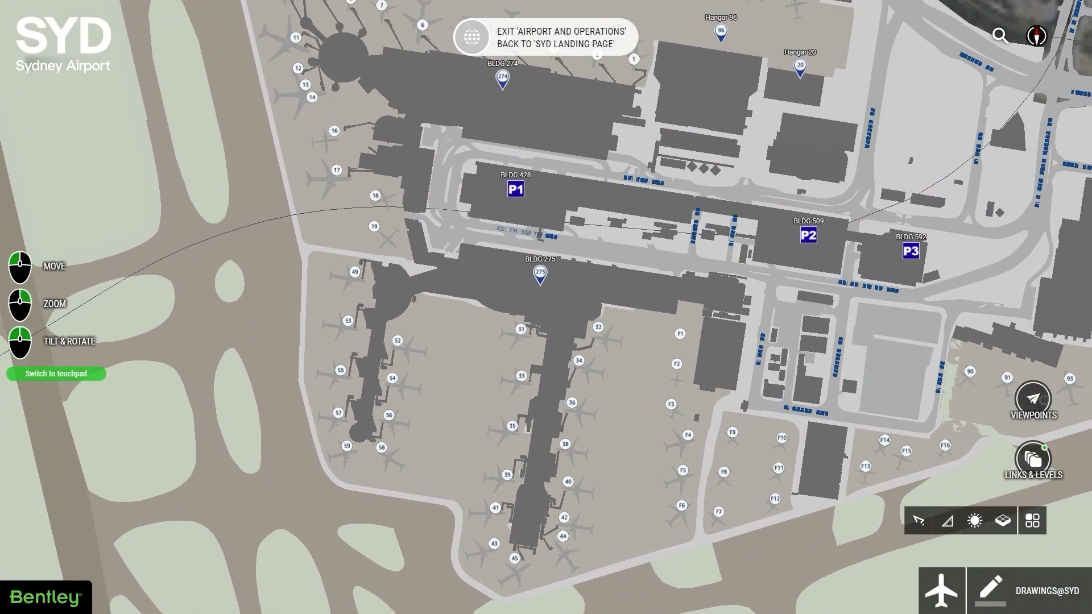
Step: Show all Network Services lines over the aerial imagery and pan across the terminal
{"action": "left_click", "coordinate": [1034, 459]}
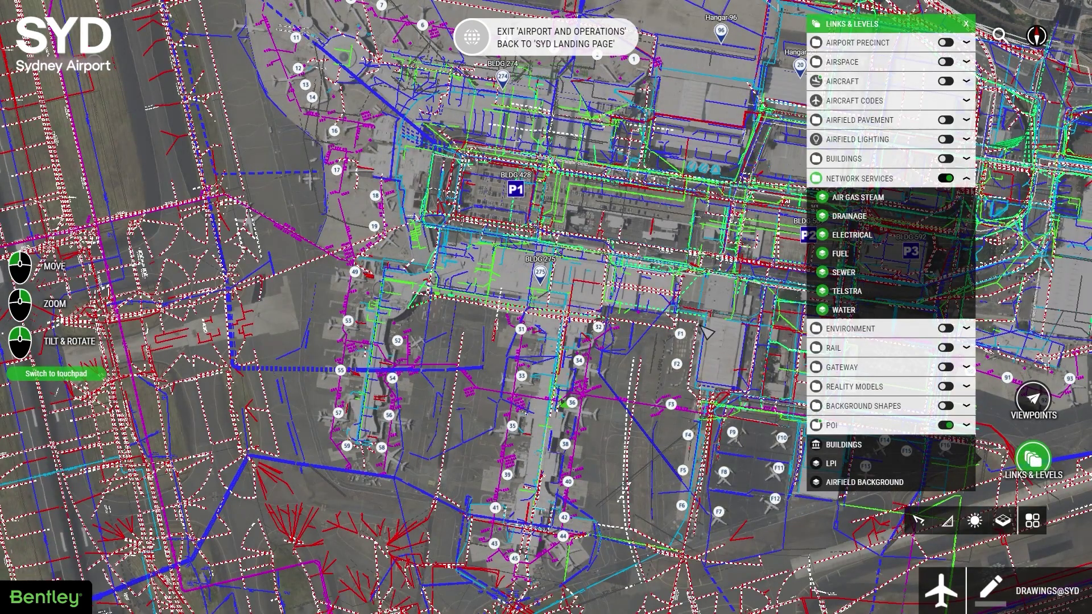
{"action": "left_click_drag", "start_coordinate": [656, 245], "coordinate": [620, 307]}
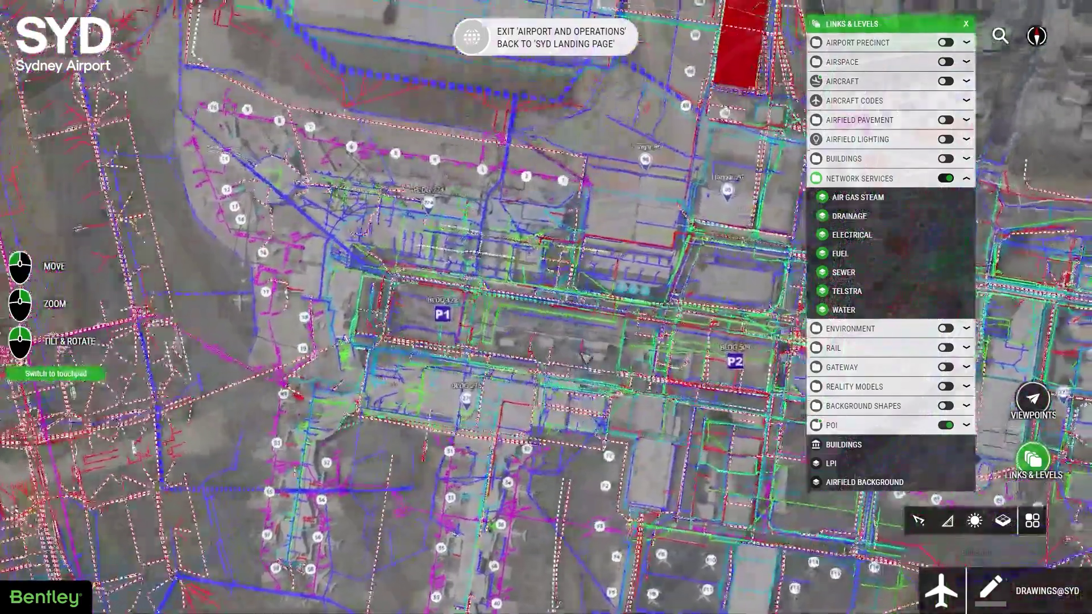
{"action": "left_click", "coordinate": [1003, 37]}
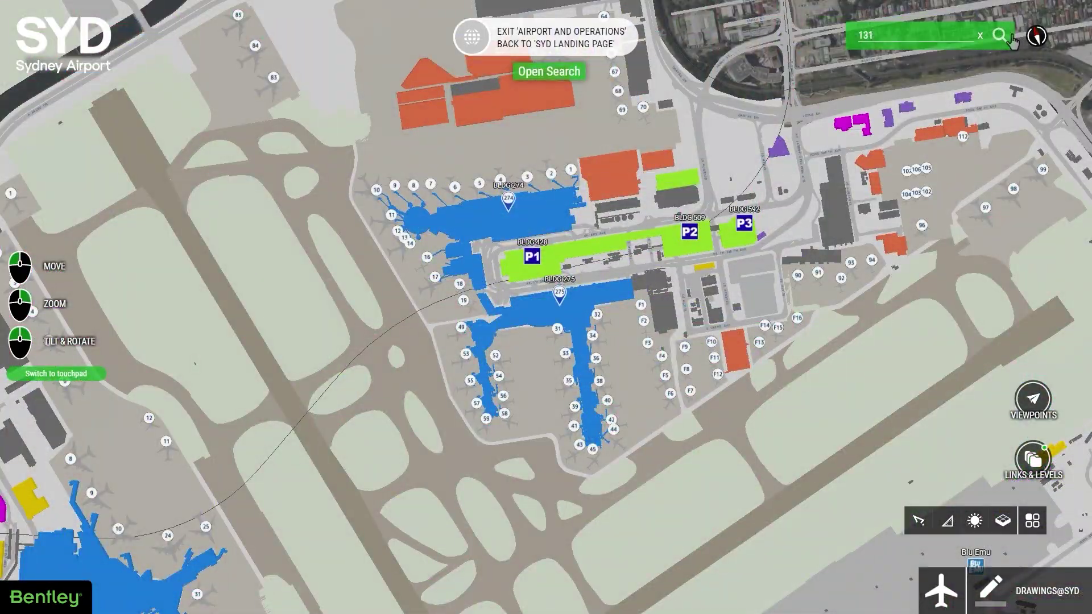
Step: Find Bldg 131 - HANGAR 131, view its attributes, then fly to a HANGAR search result
{"action": "left_click", "coordinate": [1011, 36]}
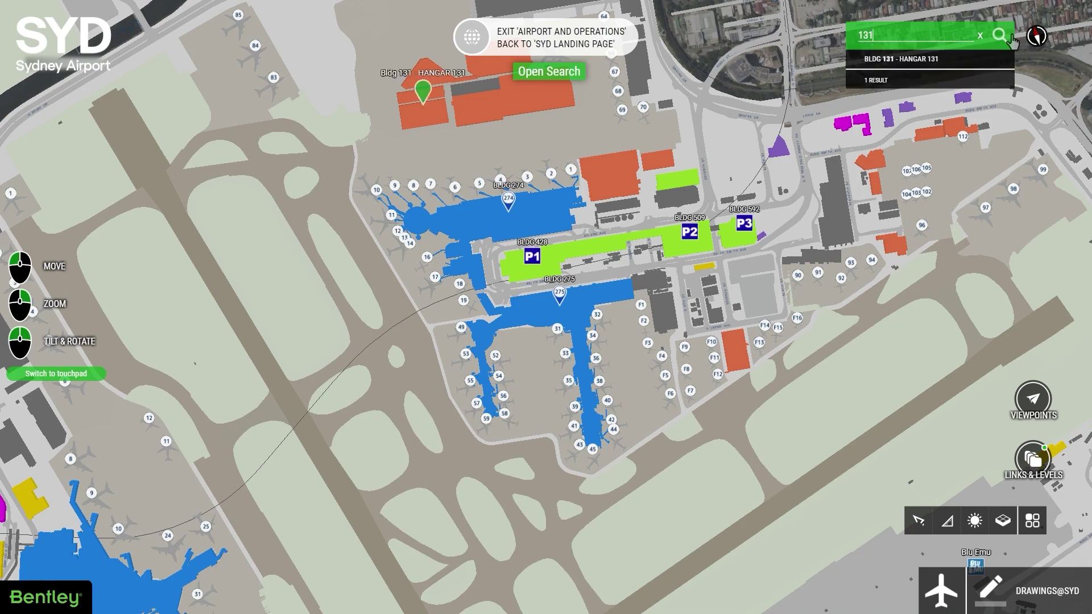
{"action": "left_click", "coordinate": [878, 67]}
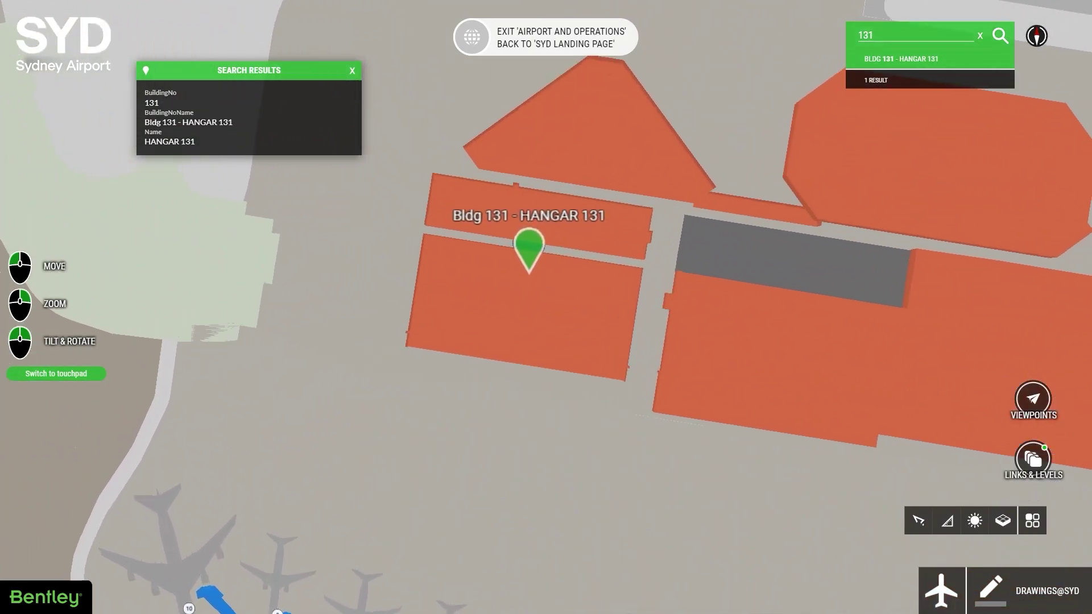
{"action": "left_click", "coordinate": [544, 331]}
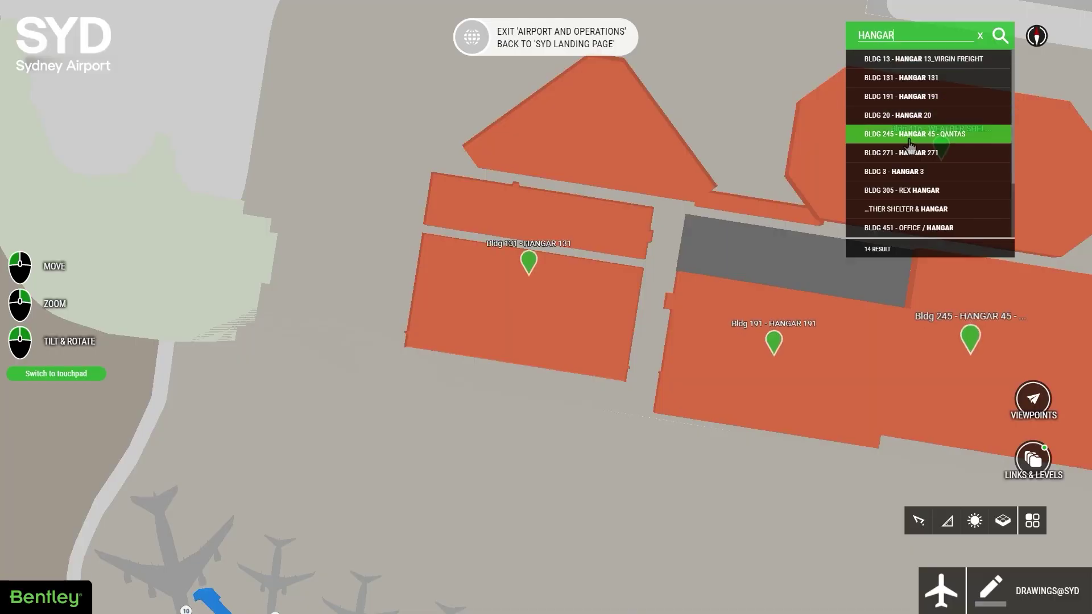
{"action": "left_click", "coordinate": [909, 157]}
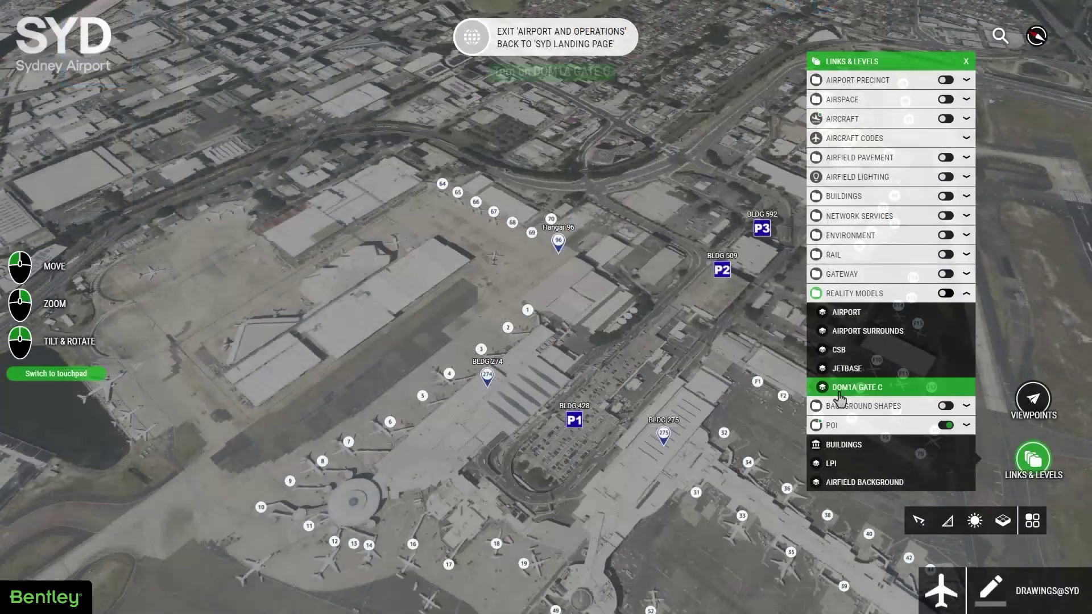
Step: Display the DOM1A GATE C reality model in 3D
{"action": "left_click", "coordinate": [843, 389]}
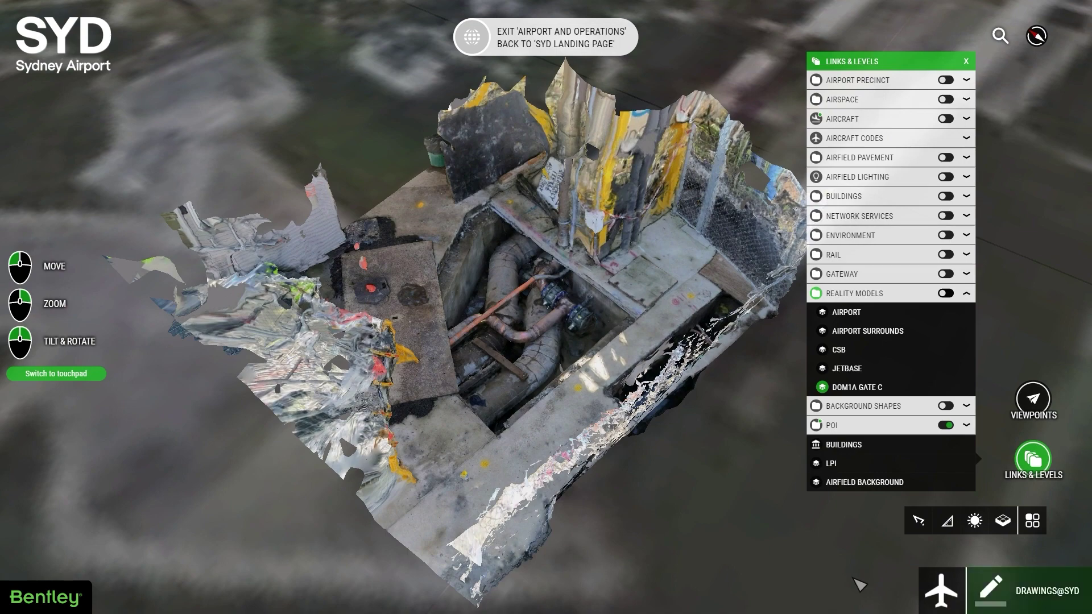
Step: Rotate and zoom into the CSB cooling towers model, placing a first measure point on the pipe
{"action": "right_click_drag", "start_coordinate": [478, 336], "coordinate": [620, 322]}
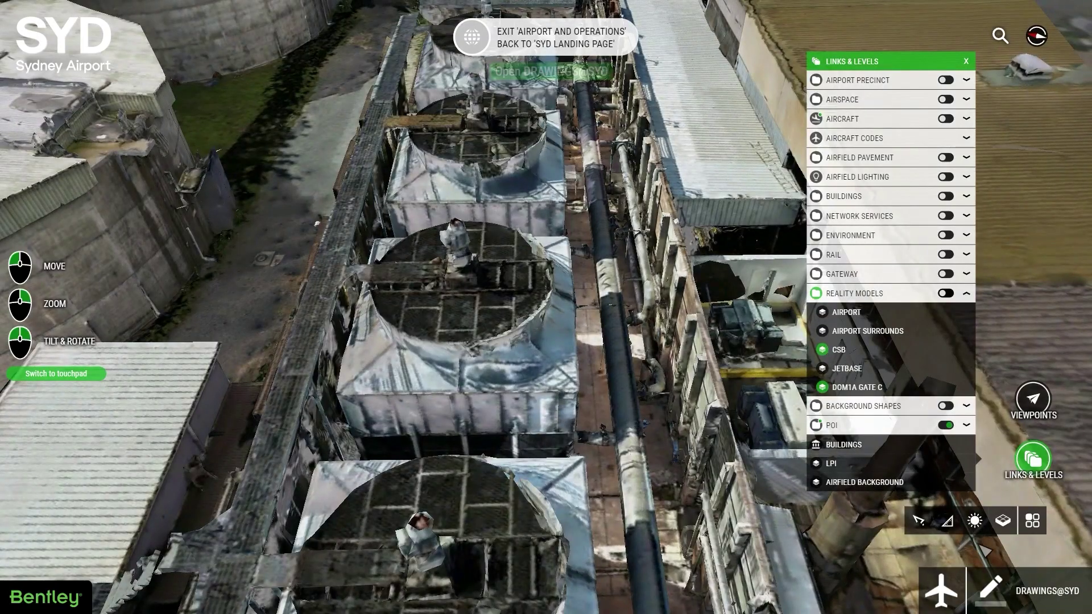
{"action": "scroll", "coordinate": [627, 356], "scroll_direction": "up", "scroll_amount": 5}
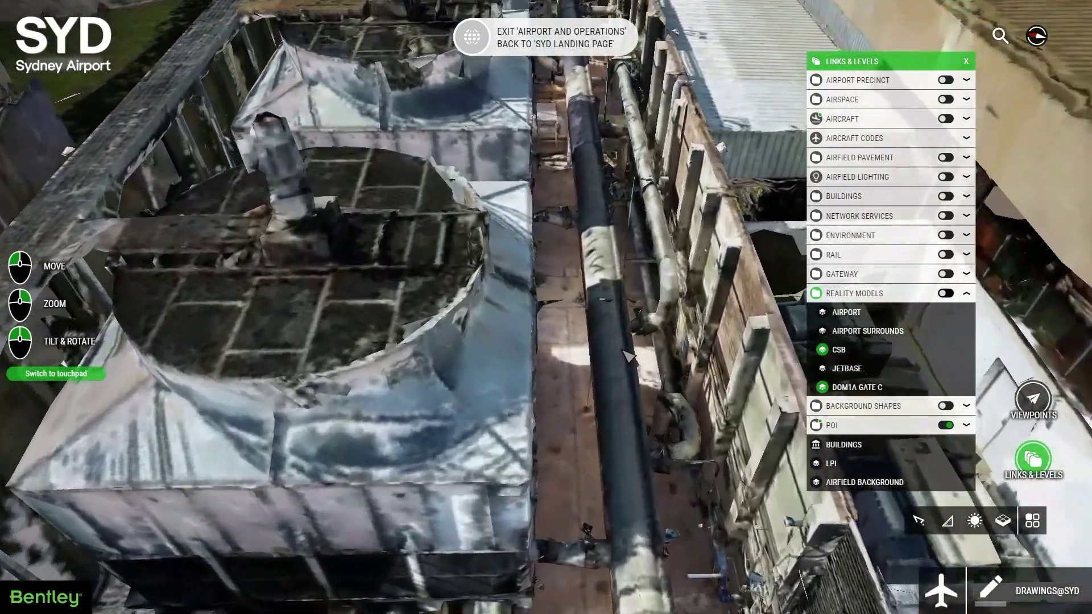
{"action": "scroll", "coordinate": [628, 356], "scroll_direction": "up", "scroll_amount": 3}
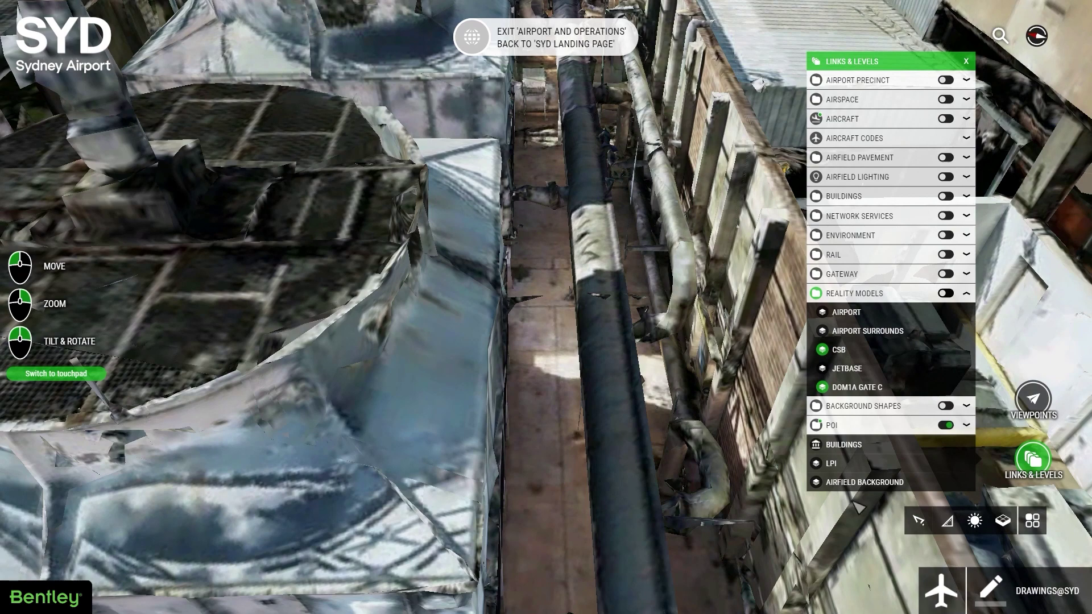
{"action": "left_click", "coordinate": [947, 521]}
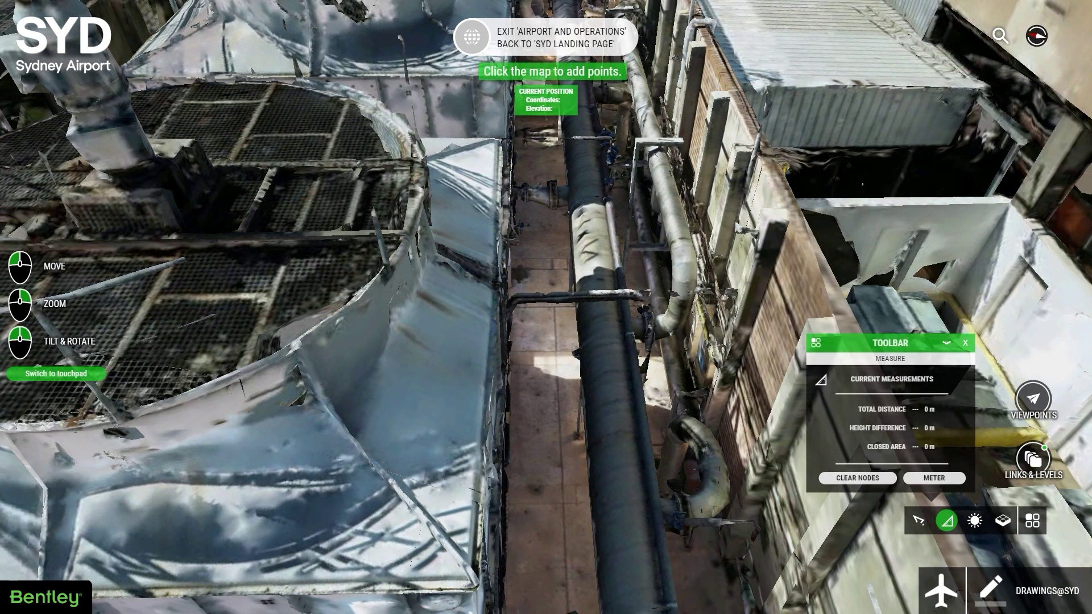
{"action": "left_click", "coordinate": [585, 368]}
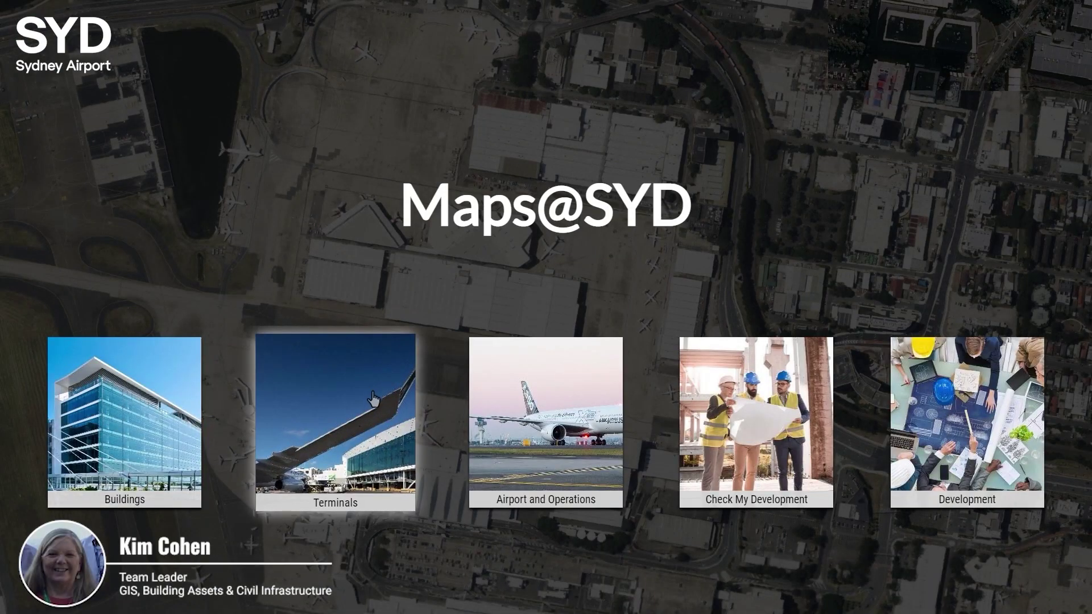
Step: Open the T1 International Terminal map with Departures Area Classification turned on
{"action": "left_click", "coordinate": [372, 398]}
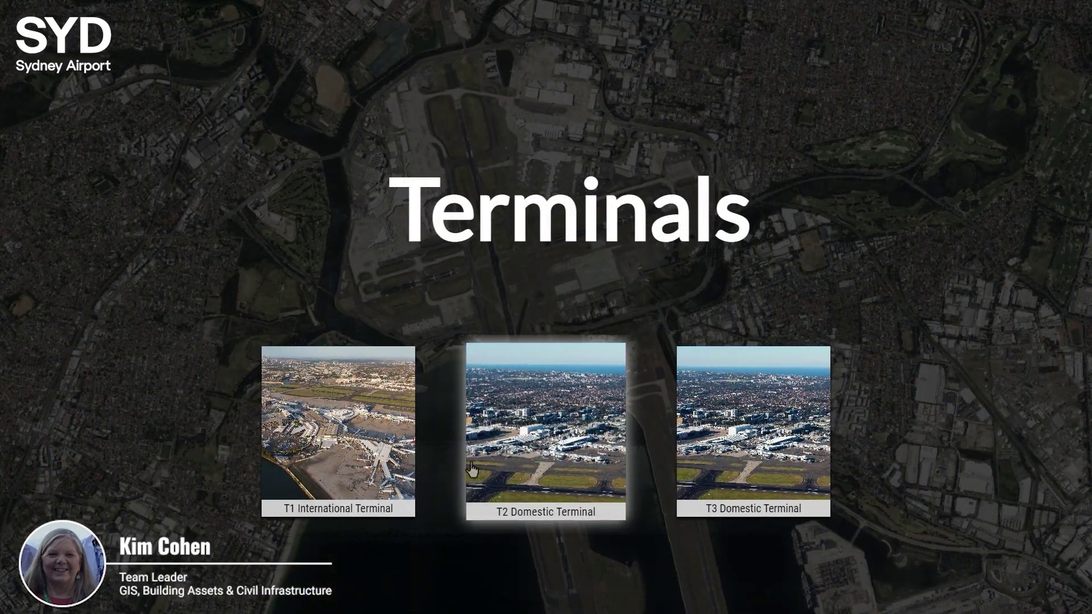
{"action": "left_click", "coordinate": [345, 456]}
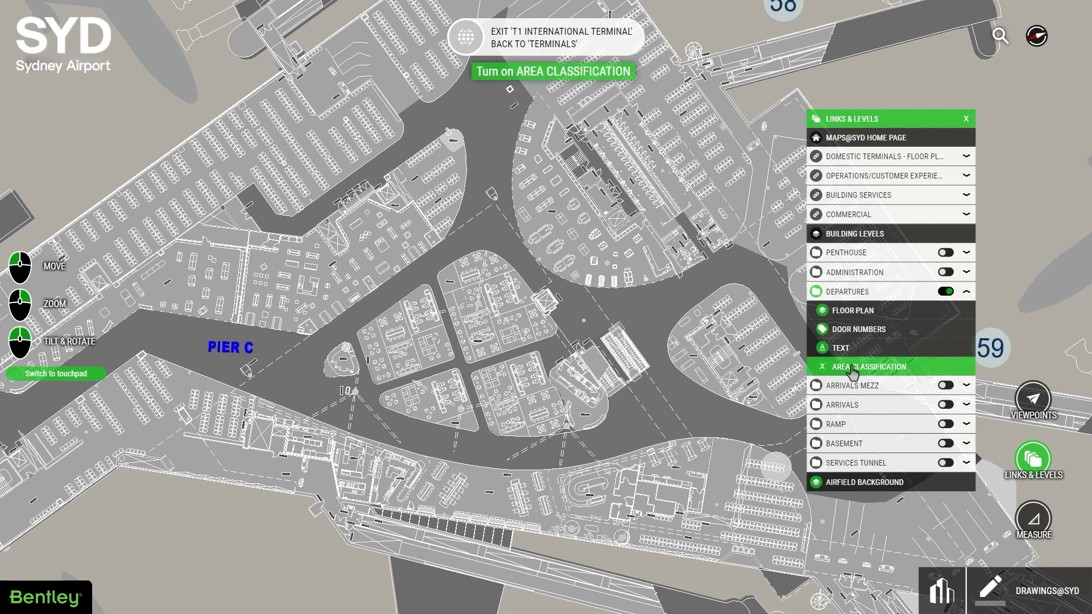
{"action": "left_click", "coordinate": [851, 373]}
{"action": "left_click", "coordinate": [1005, 42]}
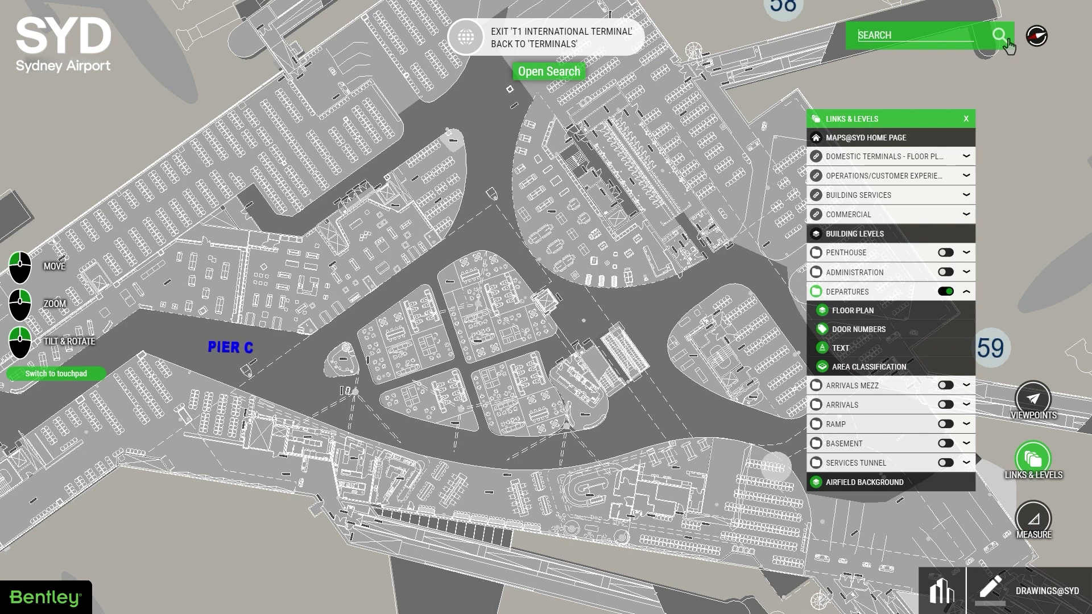
Step: Look up door C2-123 and the PERONI_BAR shop and view their area classification details
{"action": "type", "text": "C2-123"}
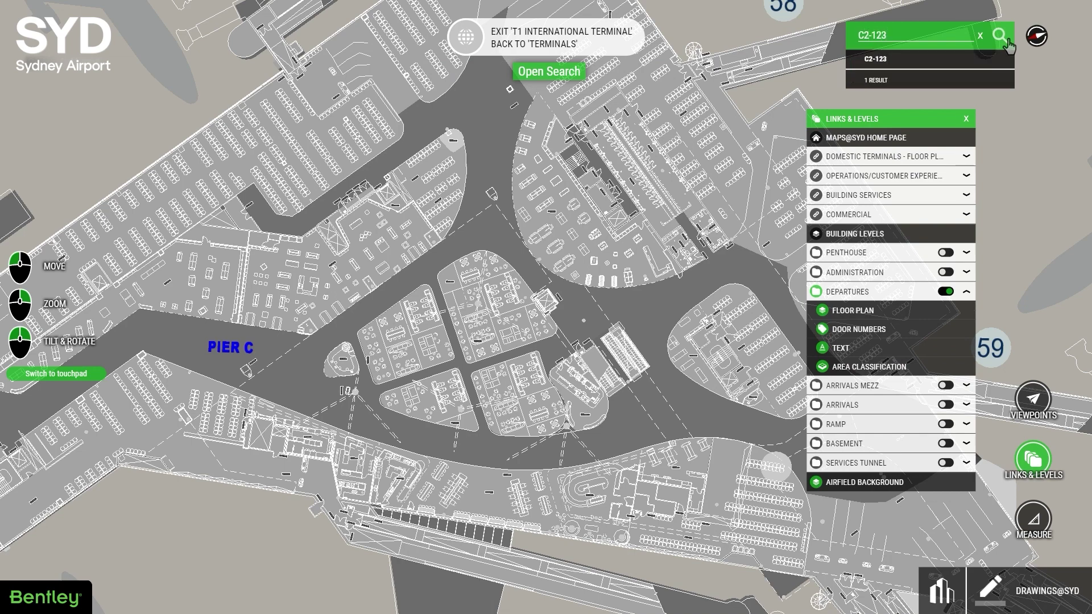
{"action": "left_click", "coordinate": [915, 63]}
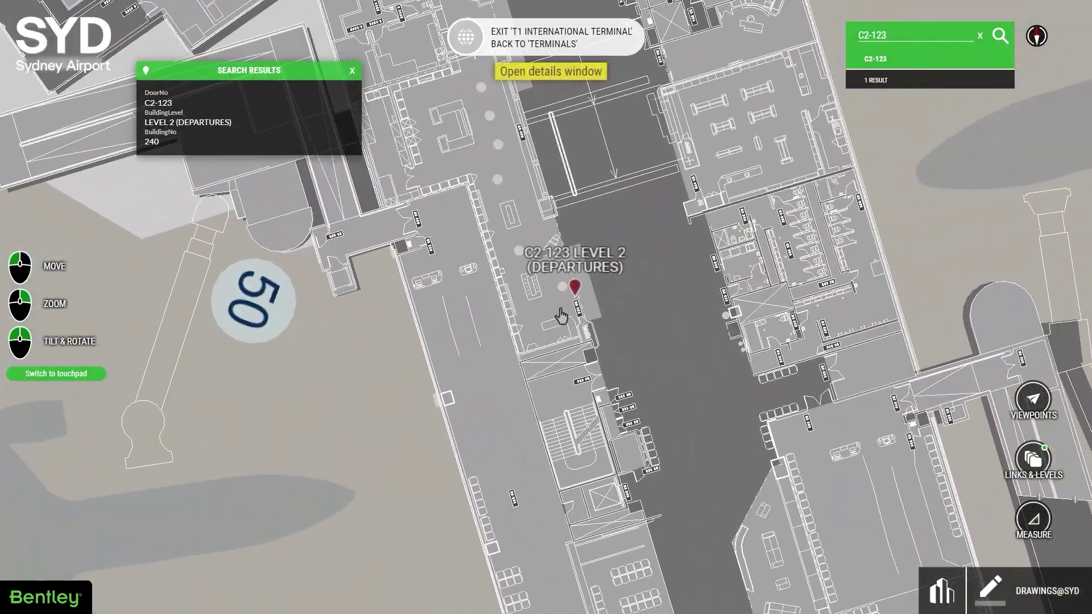
{"action": "left_click", "coordinate": [561, 317]}
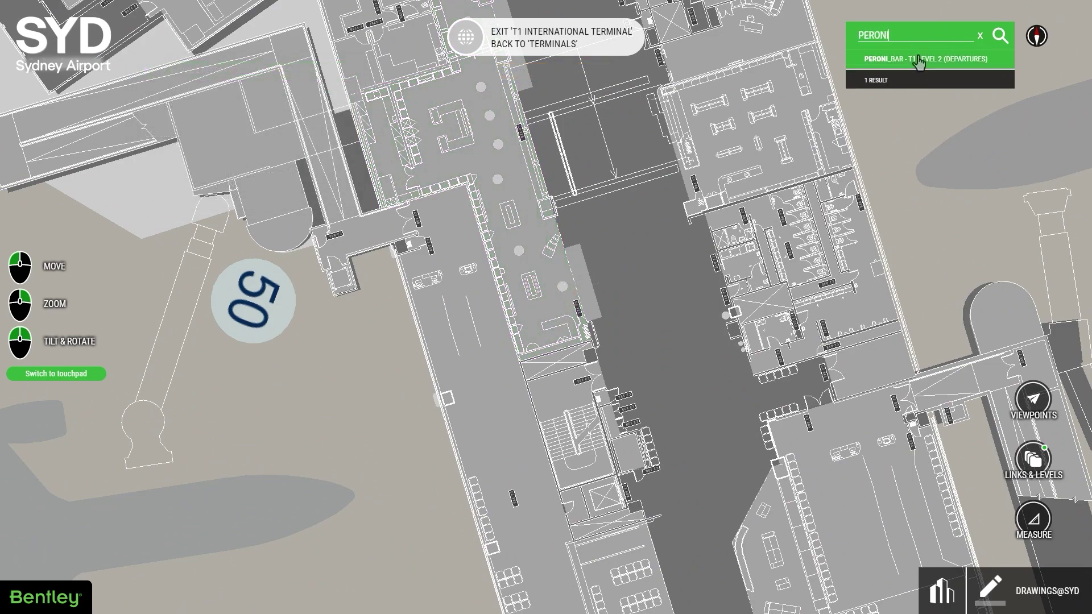
{"action": "left_click", "coordinate": [923, 63]}
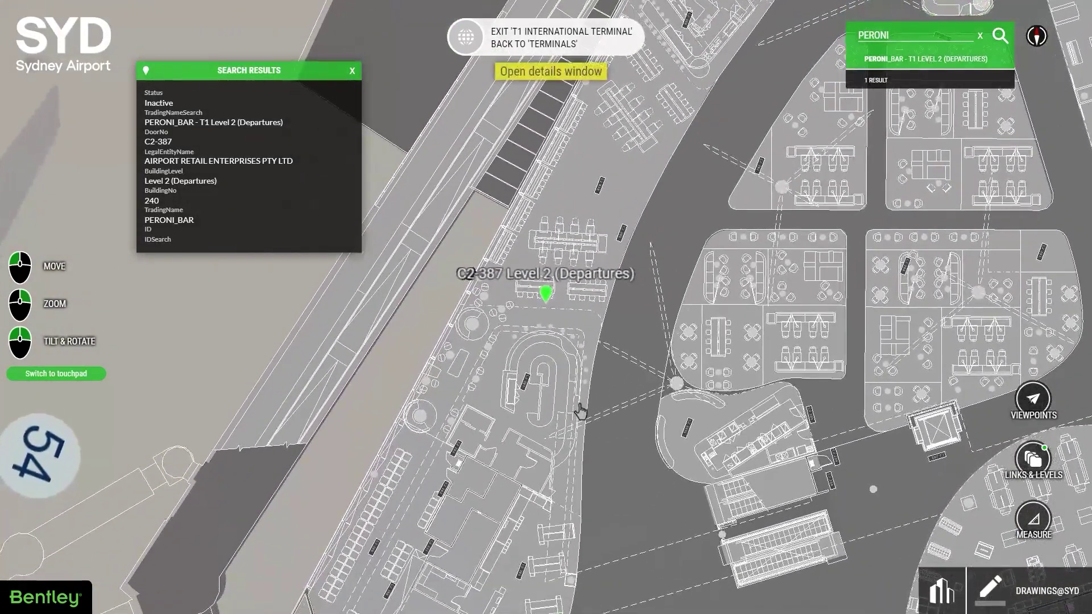
{"action": "left_click", "coordinate": [511, 390]}
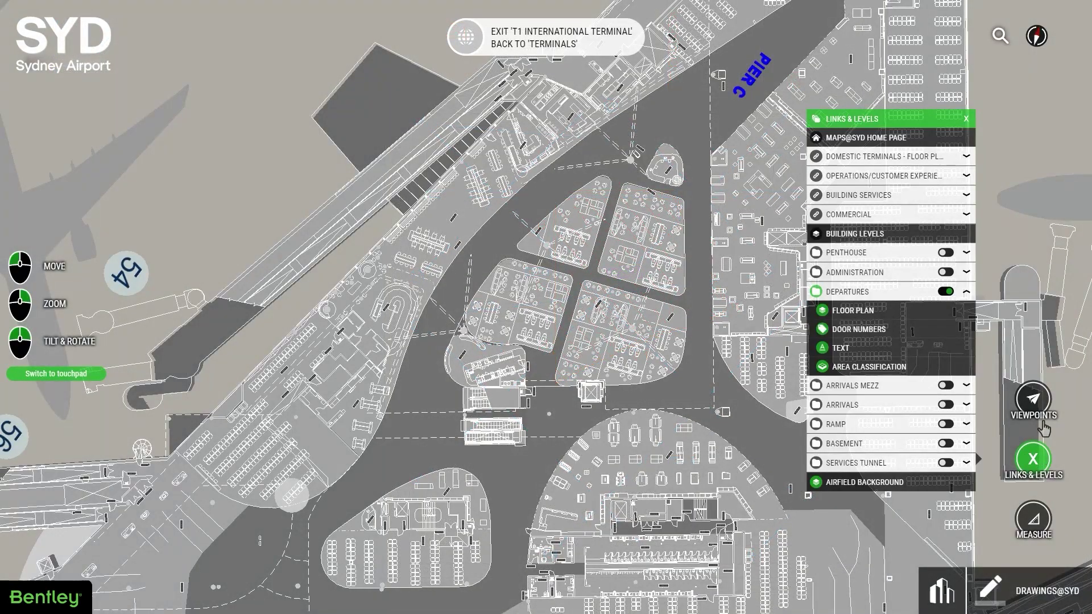
Step: Turn on the Technology building services layer and zoom in on its service runs
{"action": "left_click", "coordinate": [901, 176]}
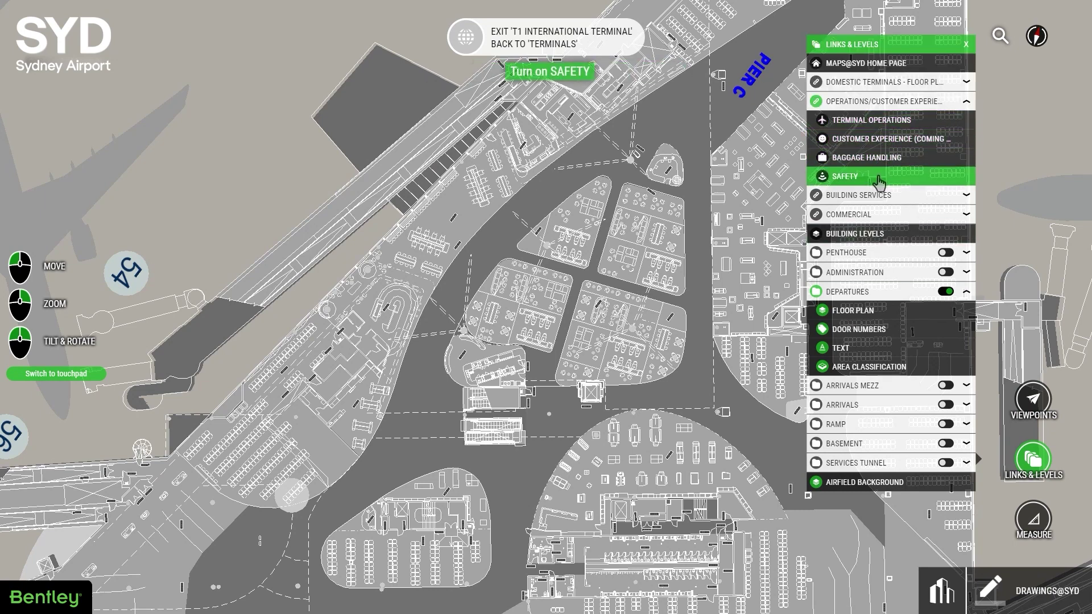
{"action": "left_click", "coordinate": [878, 195]}
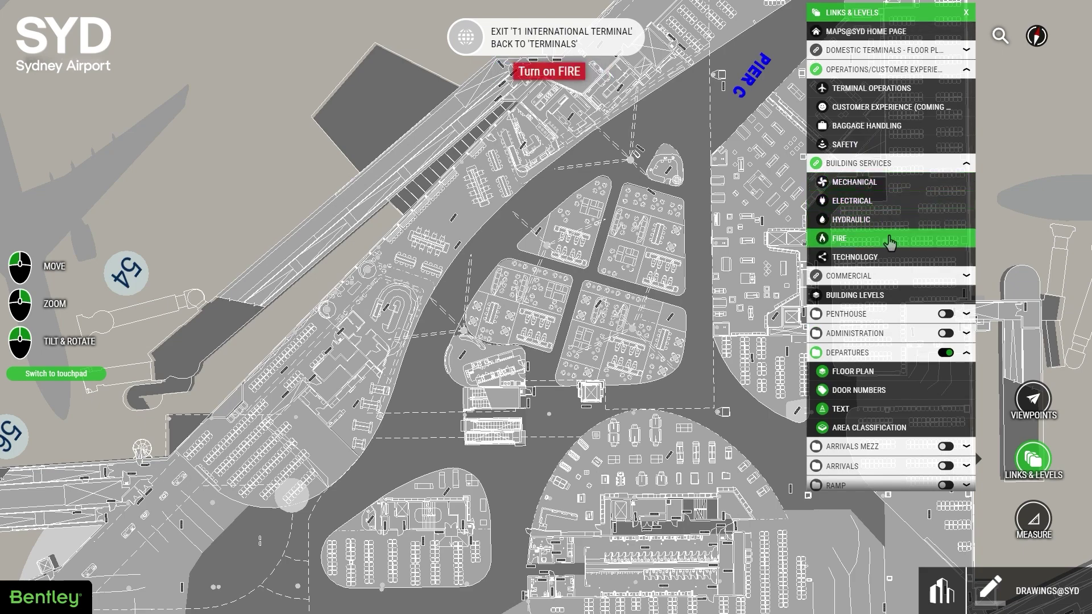
{"action": "left_click", "coordinate": [892, 259]}
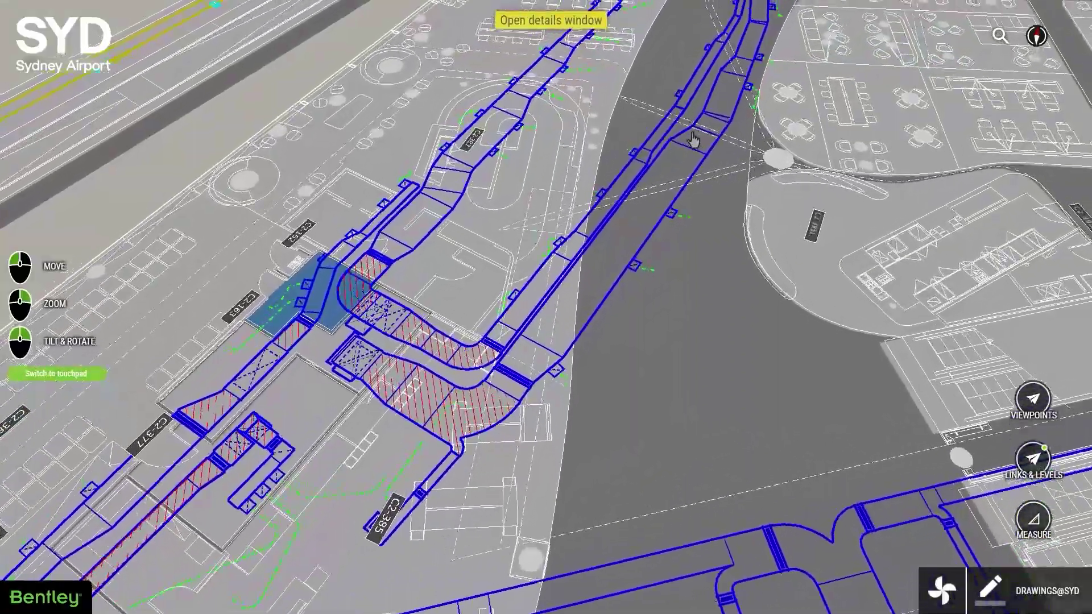
{"action": "left_click_drag", "start_coordinate": [693, 139], "coordinate": [616, 275]}
{"action": "left_click_drag", "start_coordinate": [584, 340], "coordinate": [468, 479]}
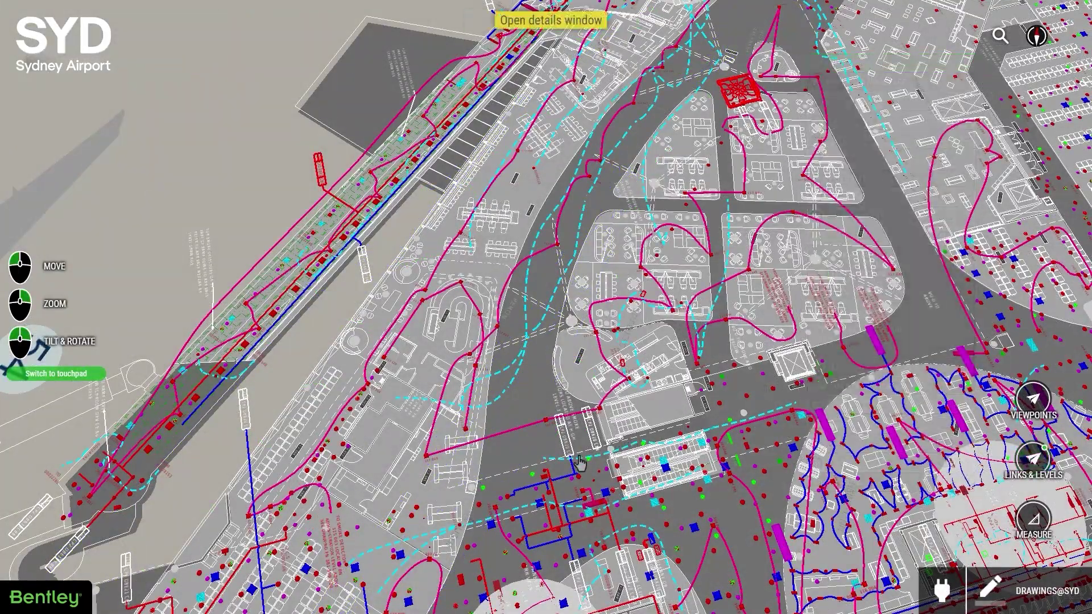
{"action": "scroll", "coordinate": [565, 424], "scroll_direction": "up", "scroll_amount": 5}
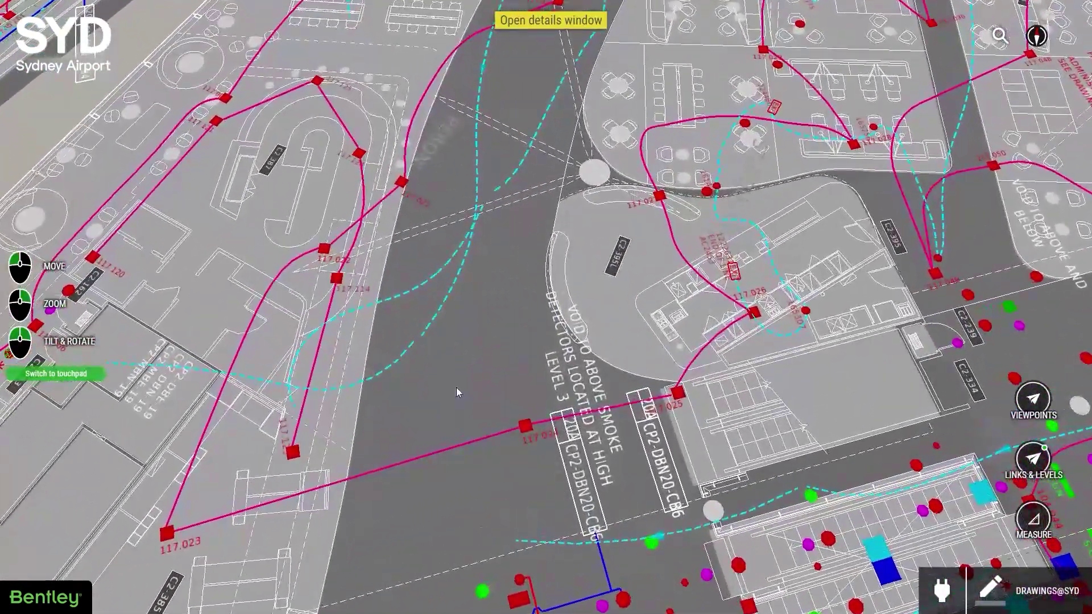